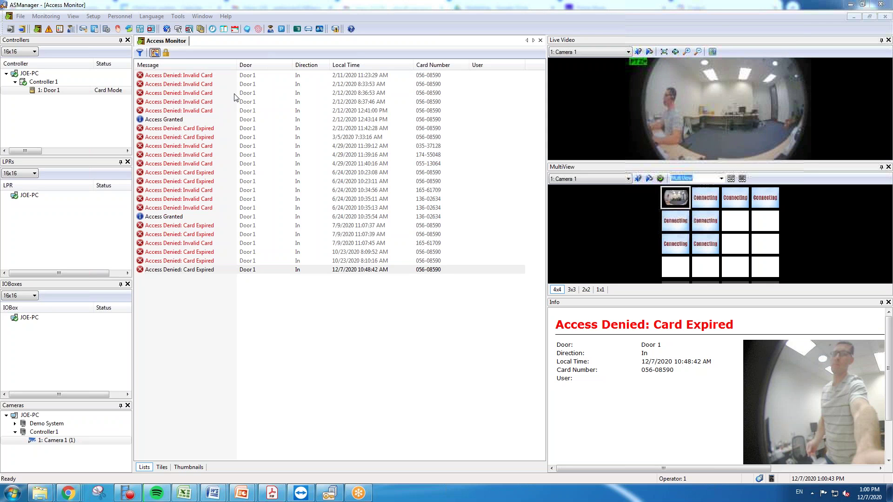
# Create time zone 1 named Employees, allowing access from 08:00 to 17:00, and save it.
pyautogui.click(94, 17)
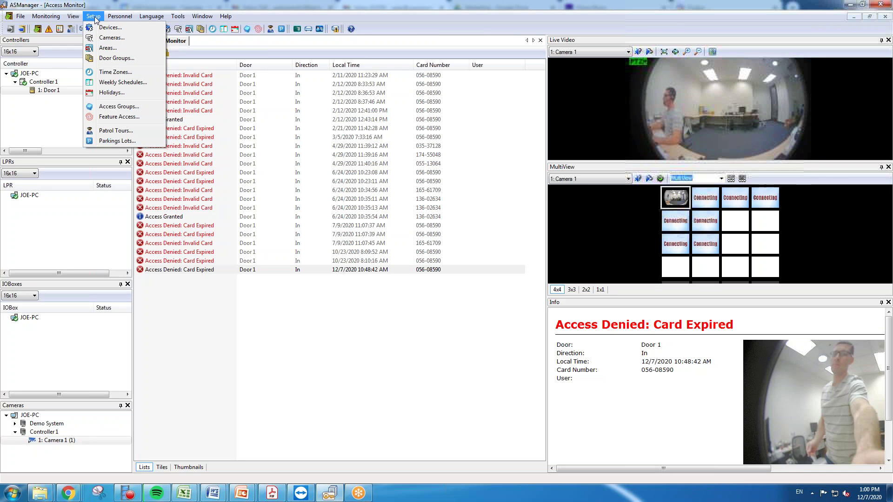
pyautogui.click(115, 72)
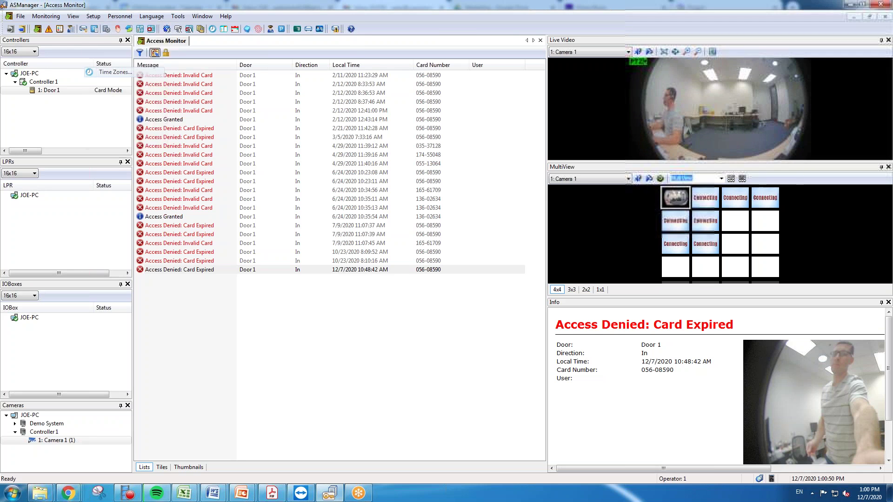
pyautogui.moveTo(101, 17); pyautogui.dragTo(252, 75)
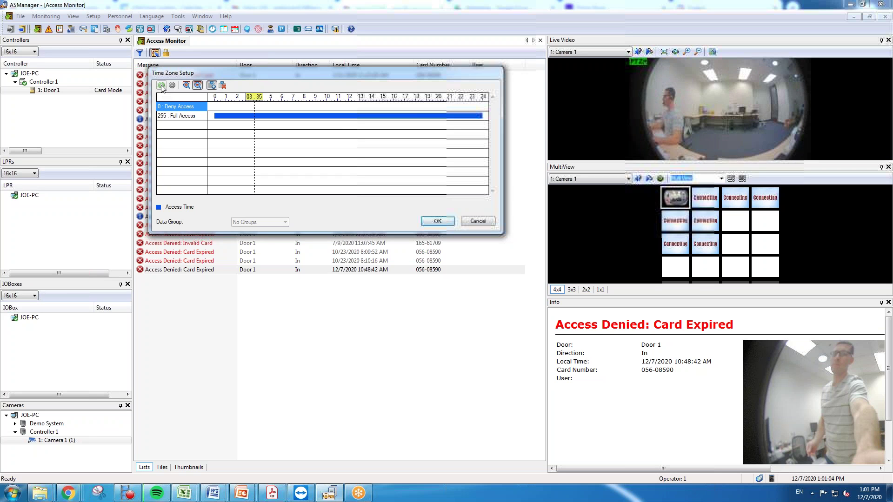
pyautogui.click(162, 85)
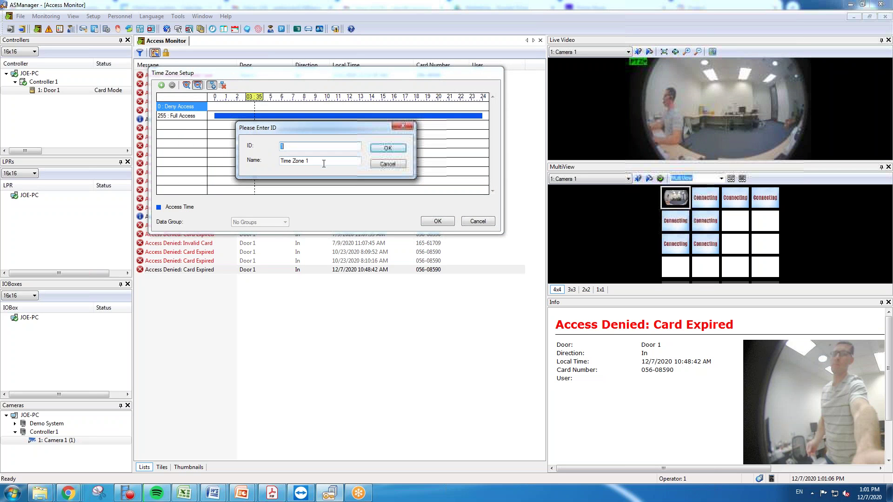
pyautogui.press('Tab')
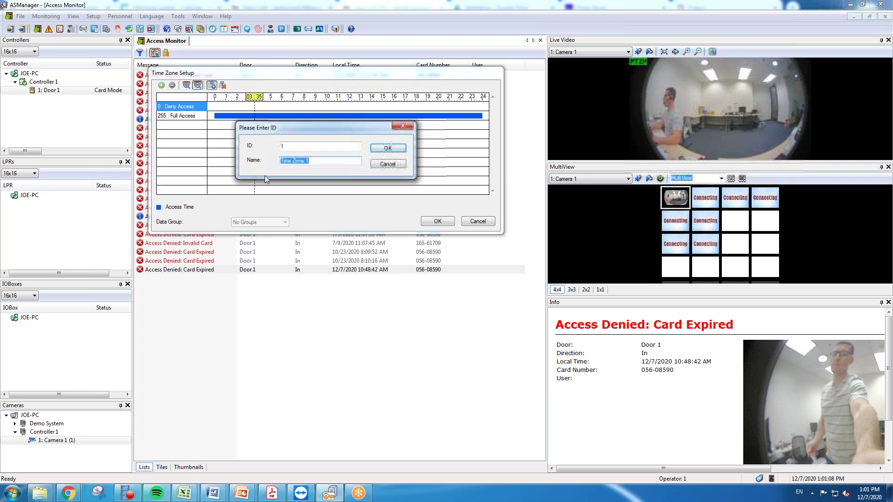
pyautogui.write('Employees')
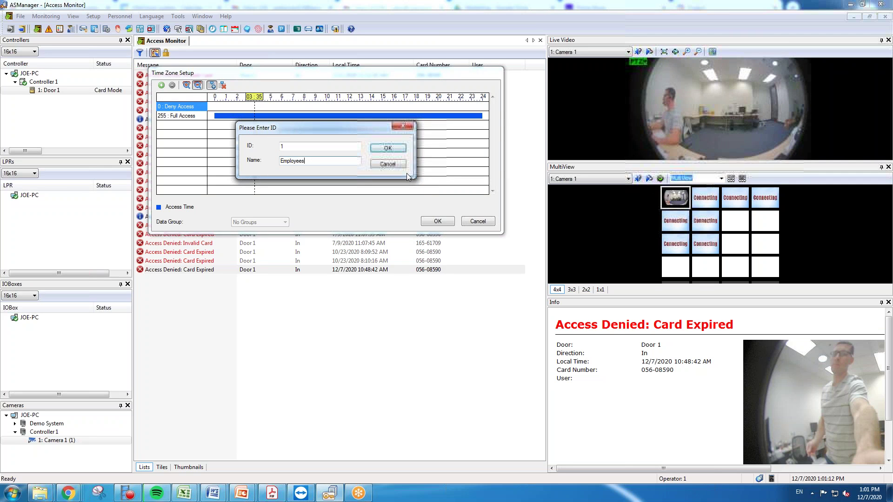
pyautogui.click(387, 148)
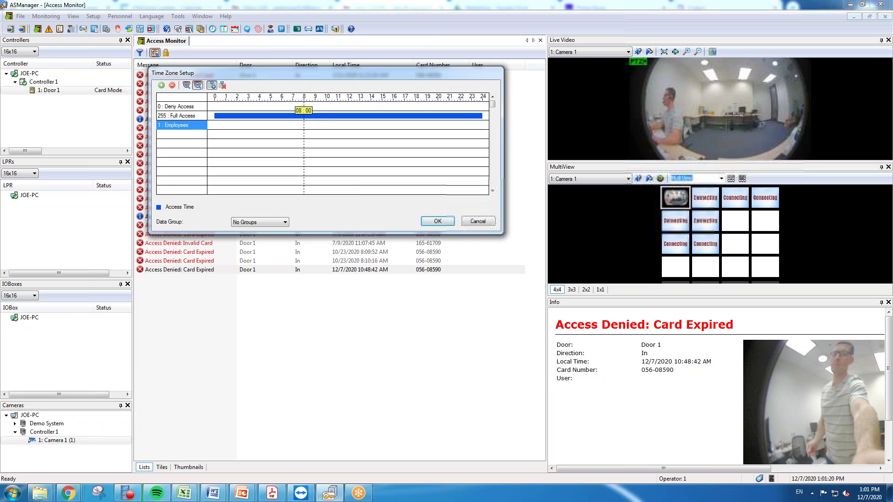
pyautogui.moveTo(304, 125); pyautogui.dragTo(405, 124)
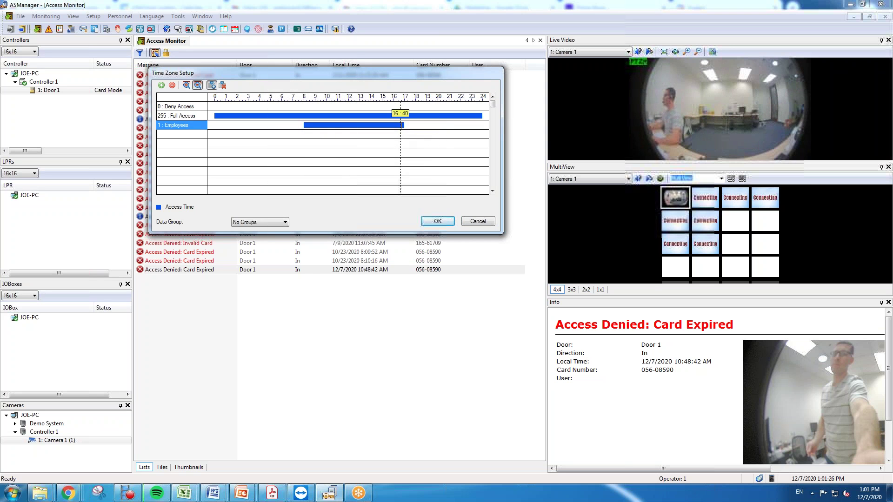
pyautogui.click(437, 222)
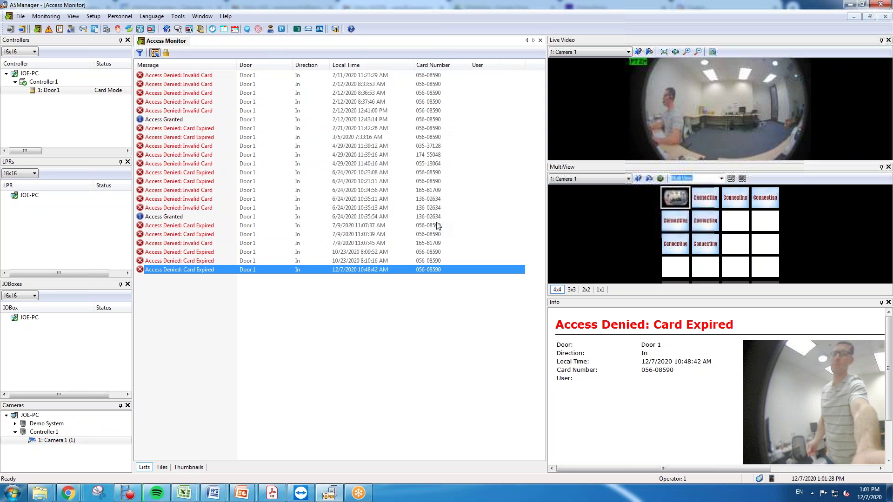
# Add a new weekly schedule named Employees.
pyautogui.click(94, 17)
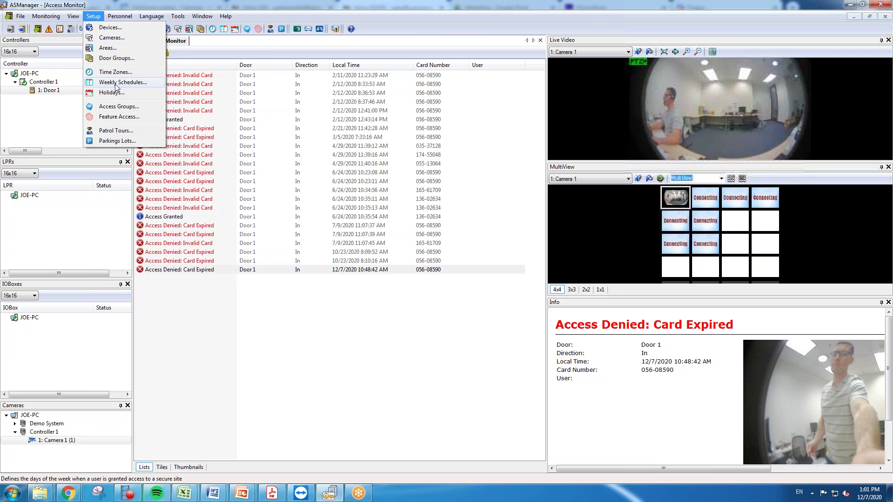
pyautogui.click(117, 83)
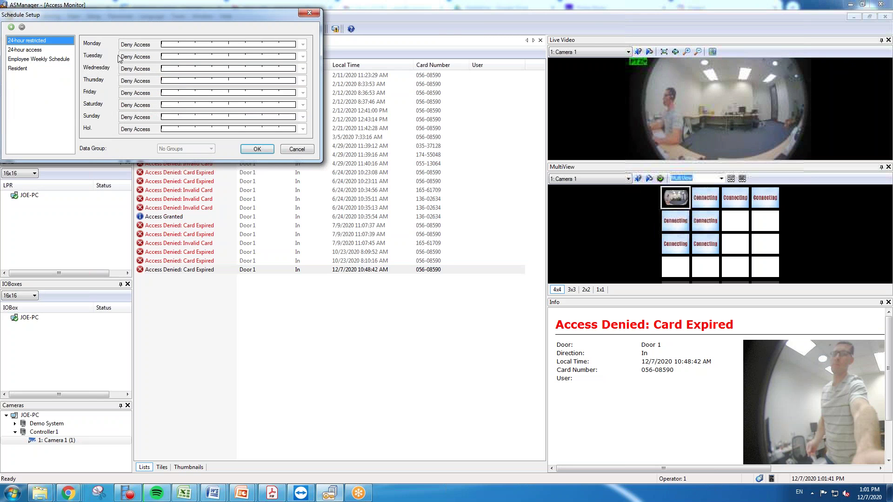
pyautogui.moveTo(105, 18); pyautogui.dragTo(213, 33)
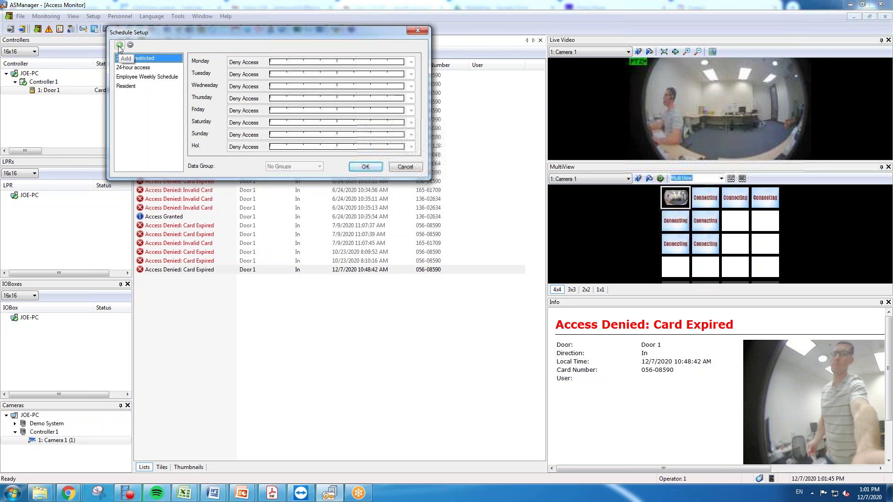
pyautogui.click(120, 45)
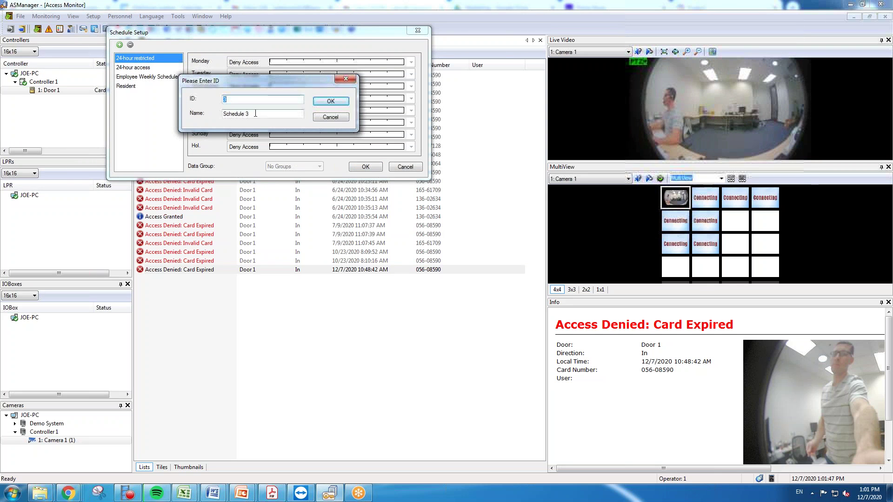
pyautogui.moveTo(255, 114); pyautogui.dragTo(222, 114)
pyautogui.write('Emp')
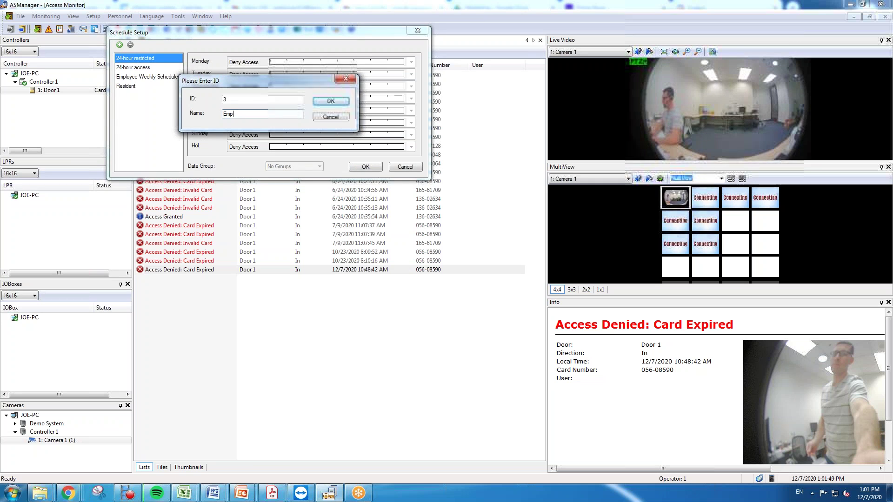
pyautogui.write('loyees')
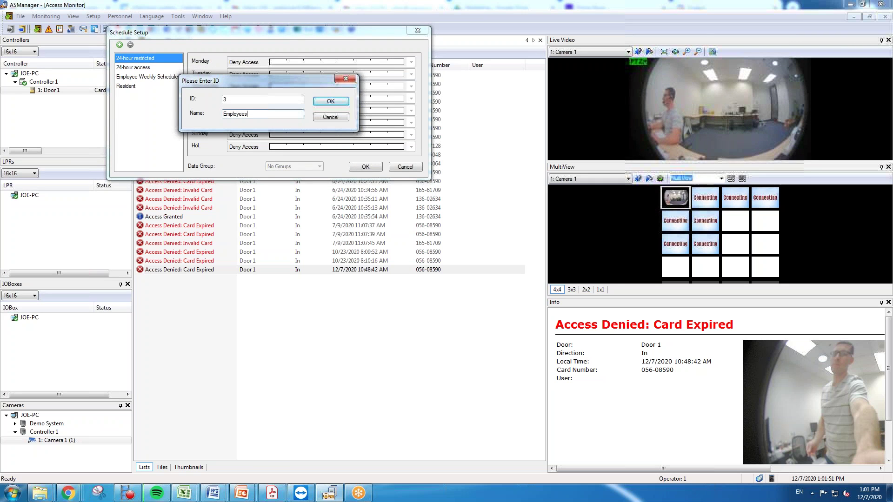
pyautogui.click(341, 103)
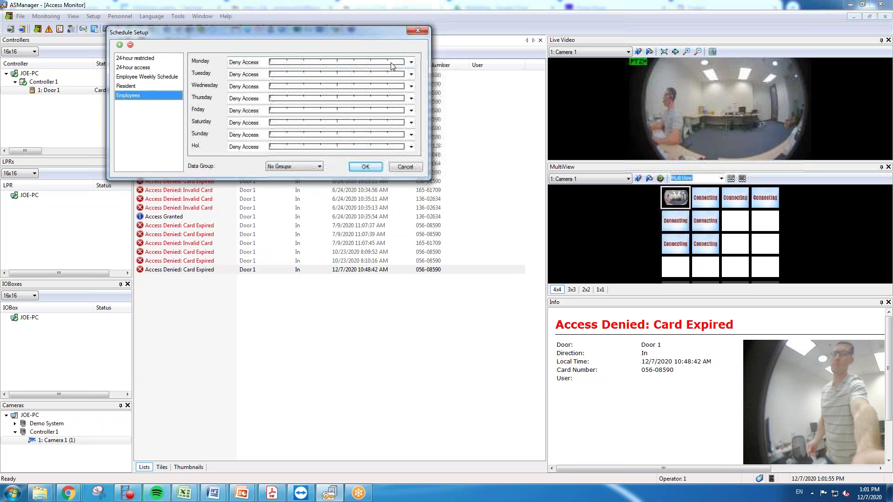
# Apply the Employees time zone to Monday through Friday and save the schedule.
pyautogui.click(411, 63)
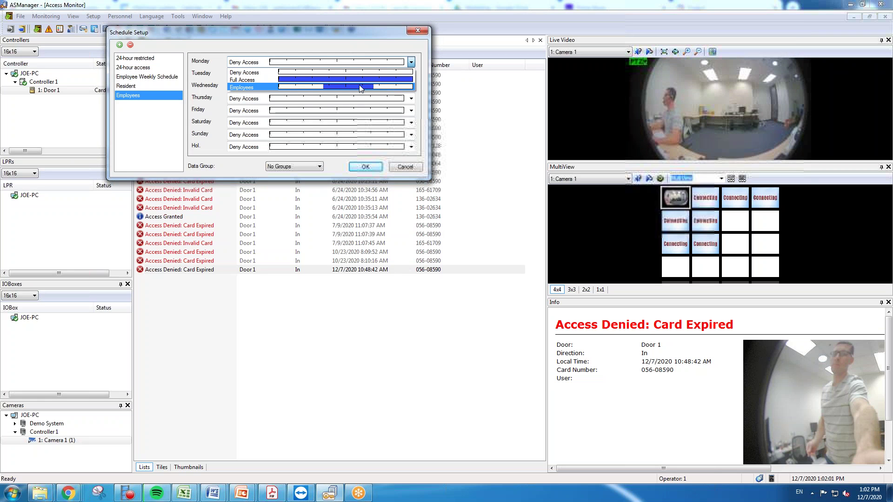
pyautogui.click(347, 86)
pyautogui.click(411, 74)
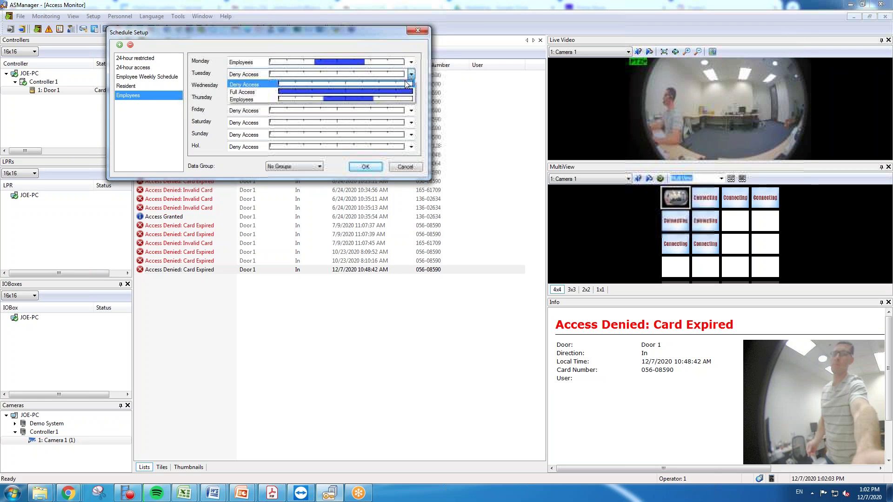
pyautogui.click(381, 99)
pyautogui.click(411, 86)
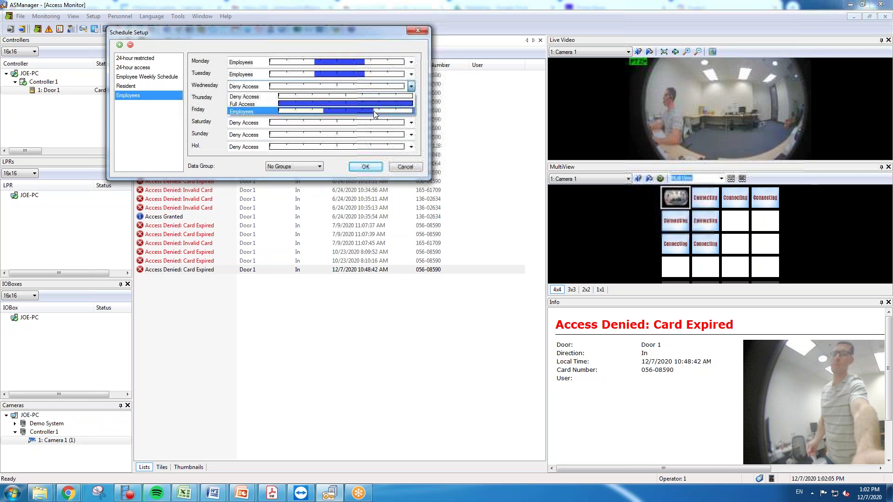
pyautogui.click(373, 111)
pyautogui.click(412, 98)
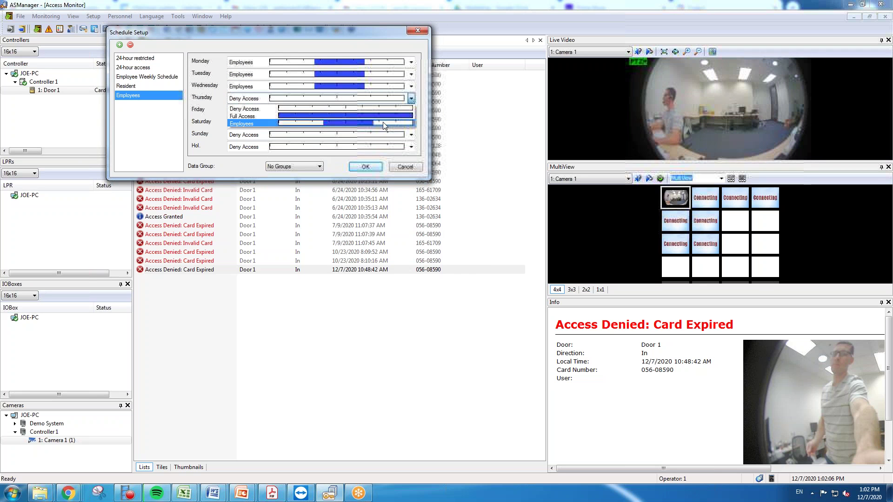
pyautogui.click(413, 123)
pyautogui.click(411, 111)
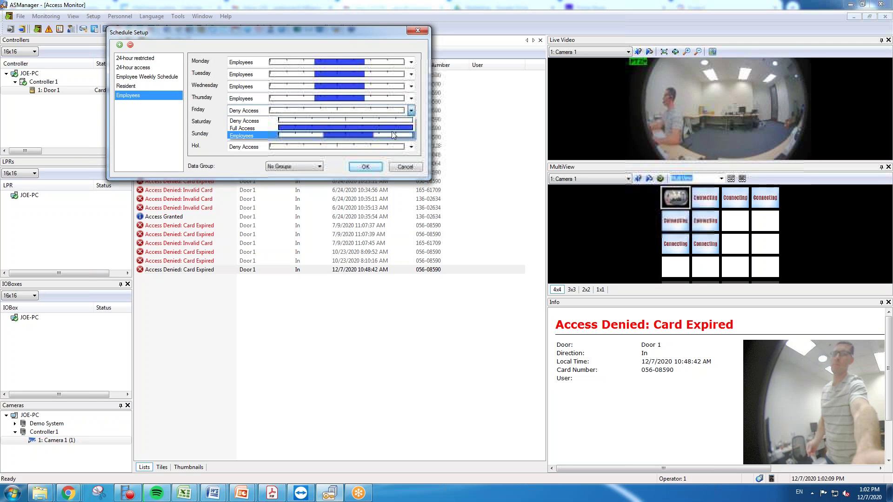
pyautogui.click(391, 135)
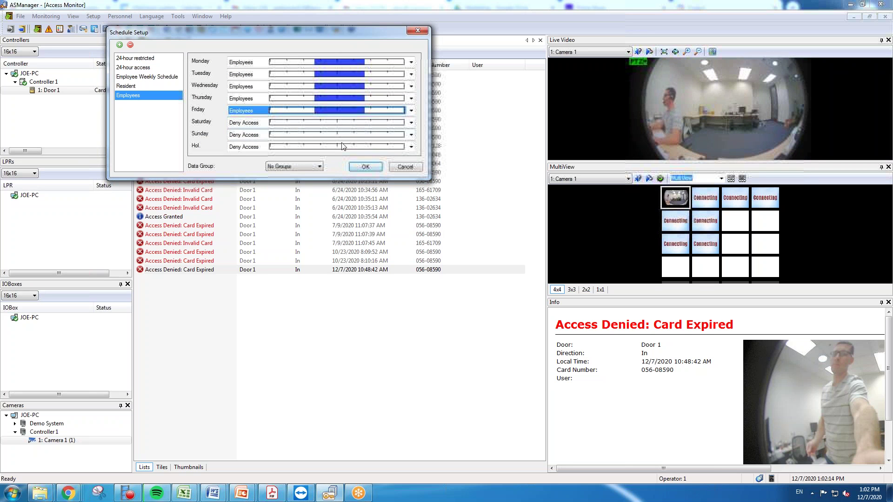
pyautogui.click(365, 167)
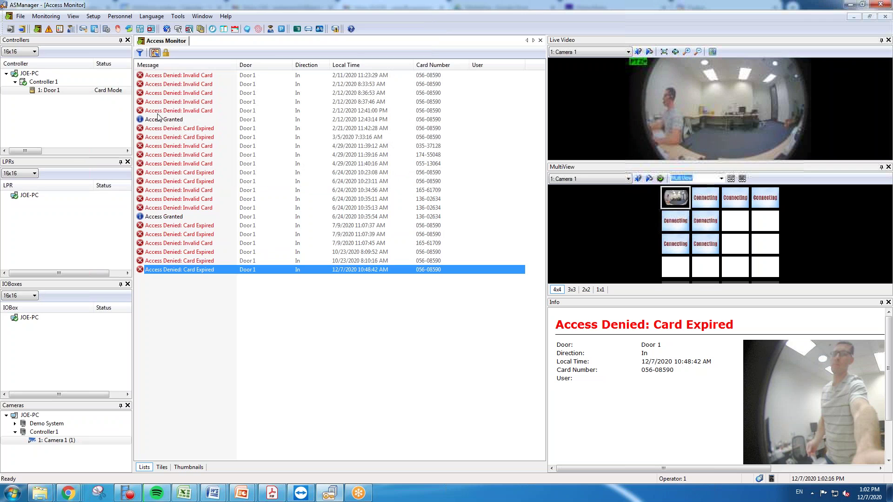
# Add a new access group named Employees 2.
pyautogui.click(93, 16)
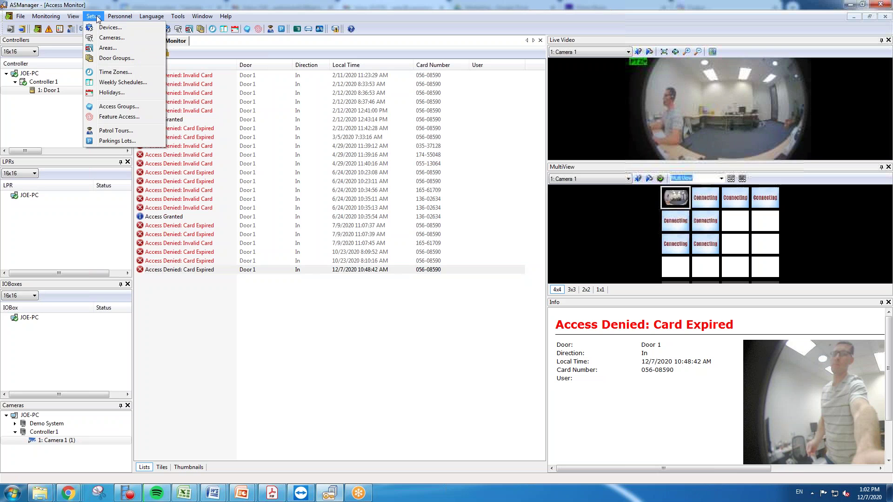
pyautogui.click(117, 111)
pyautogui.moveTo(324, 88); pyautogui.dragTo(254, 70)
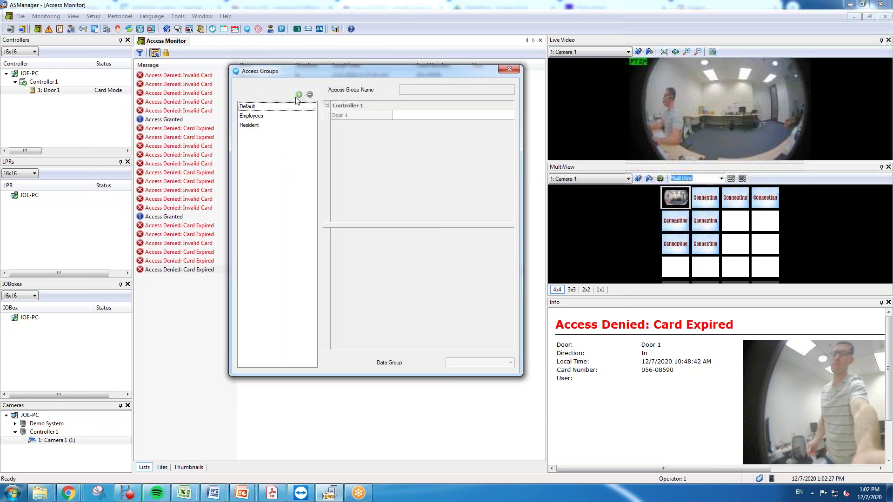
pyautogui.click(255, 116)
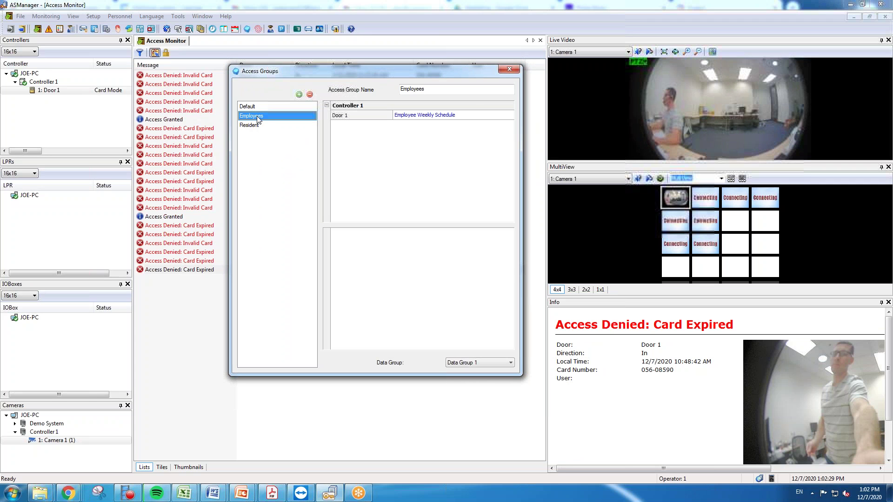
pyautogui.click(299, 95)
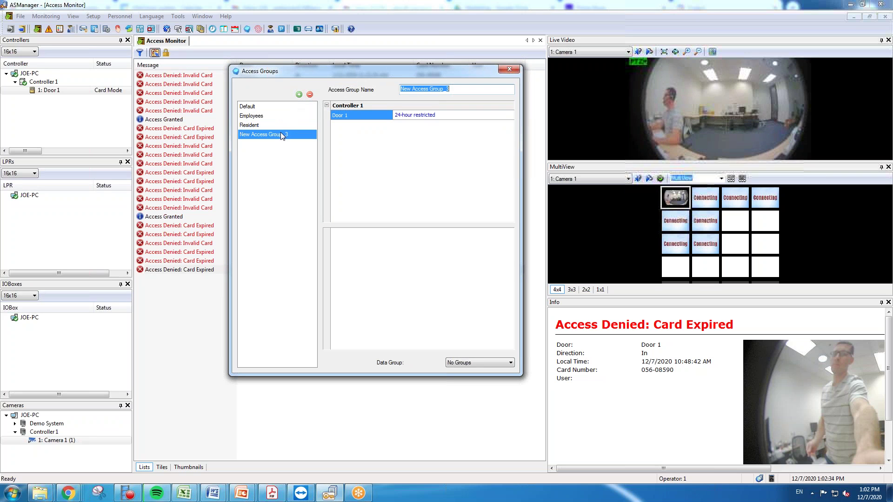
pyautogui.click(454, 89)
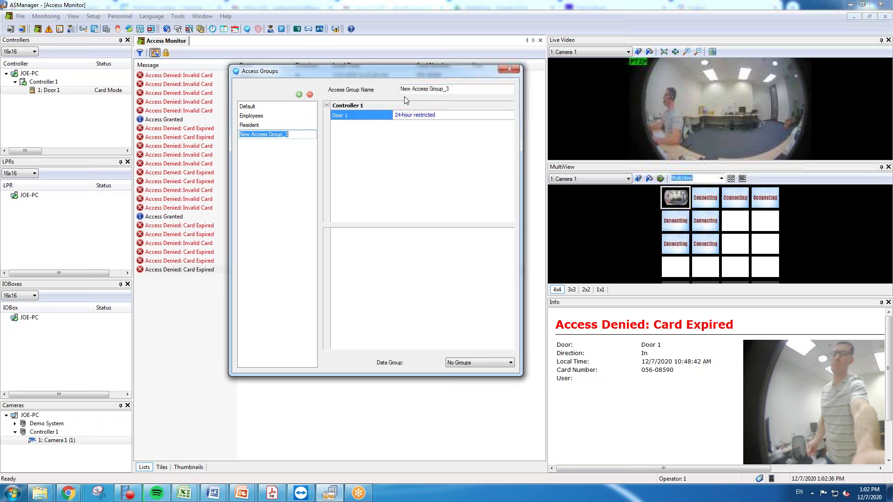
pyautogui.moveTo(454, 88); pyautogui.dragTo(390, 90)
pyautogui.write('Em')
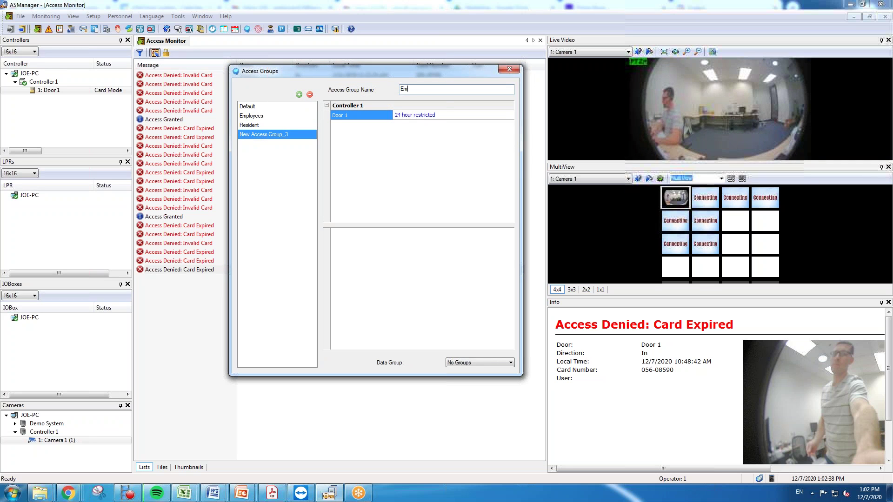
pyautogui.write('ployees 2')
# Give Door 1 the Employees schedule and close the access group settings.
pyautogui.click(466, 118)
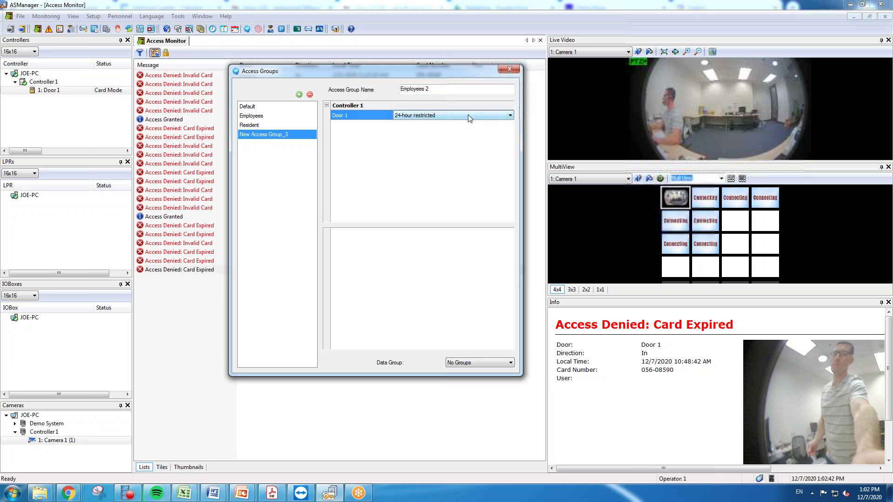
pyautogui.click(511, 116)
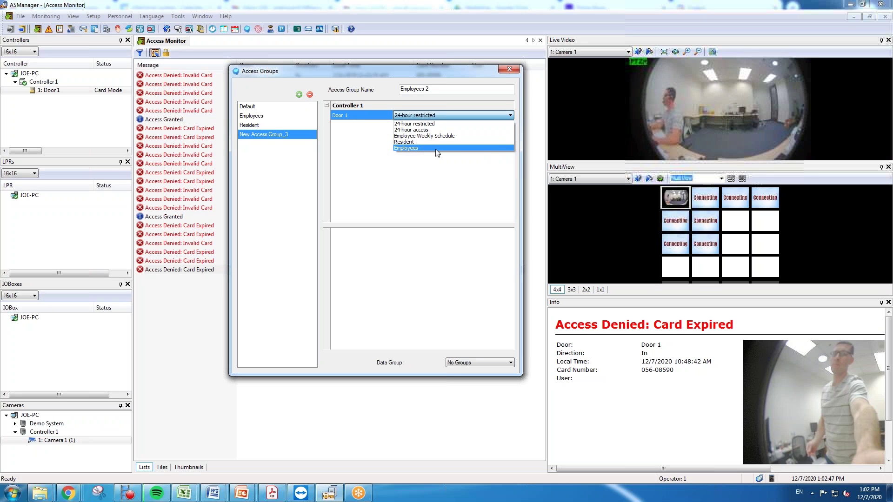
pyautogui.click(419, 149)
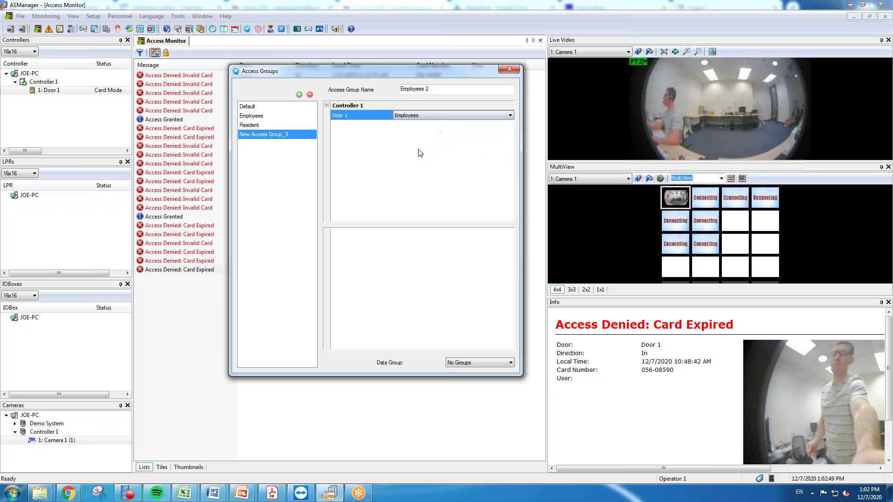
pyautogui.click(508, 69)
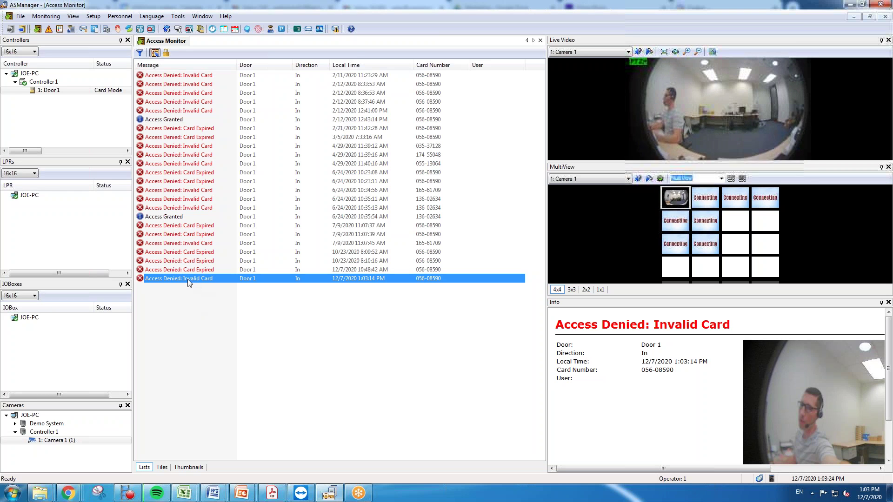
# Enroll the denied card via New/Edit Card and bring up the Assign user options.
pyautogui.rightClick(170, 282)
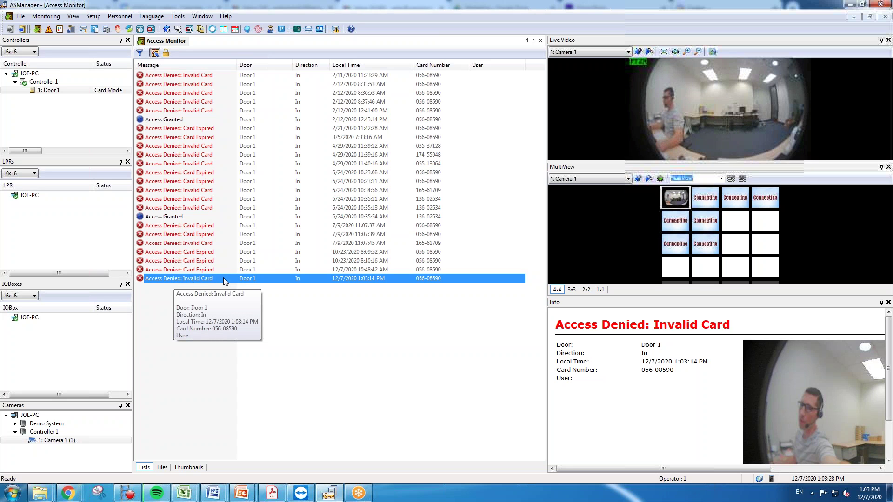
pyautogui.rightClick(224, 277)
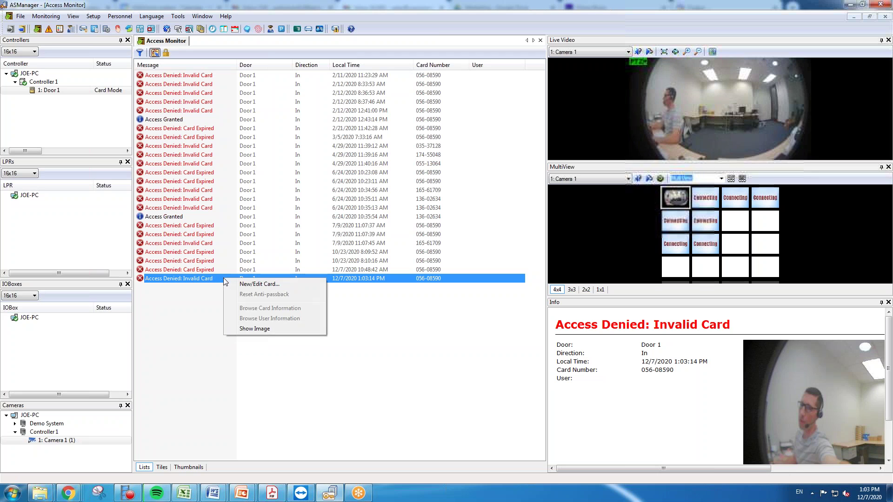
pyautogui.click(251, 285)
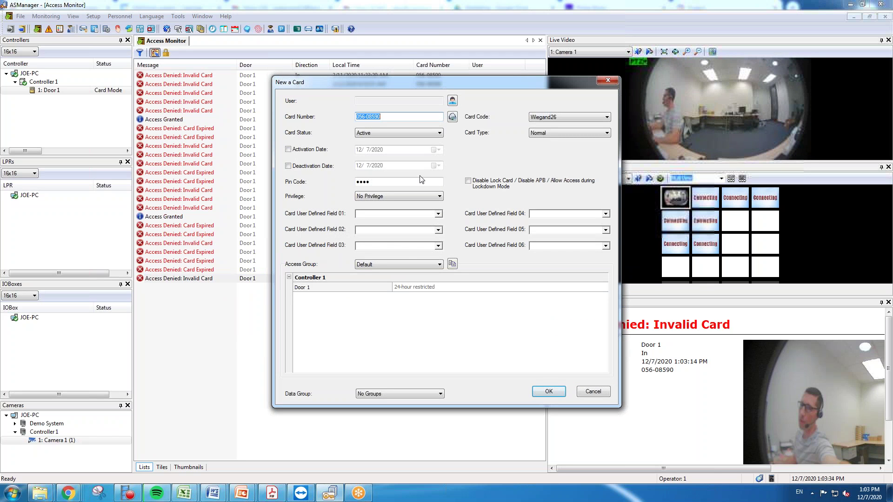
pyautogui.click(452, 101)
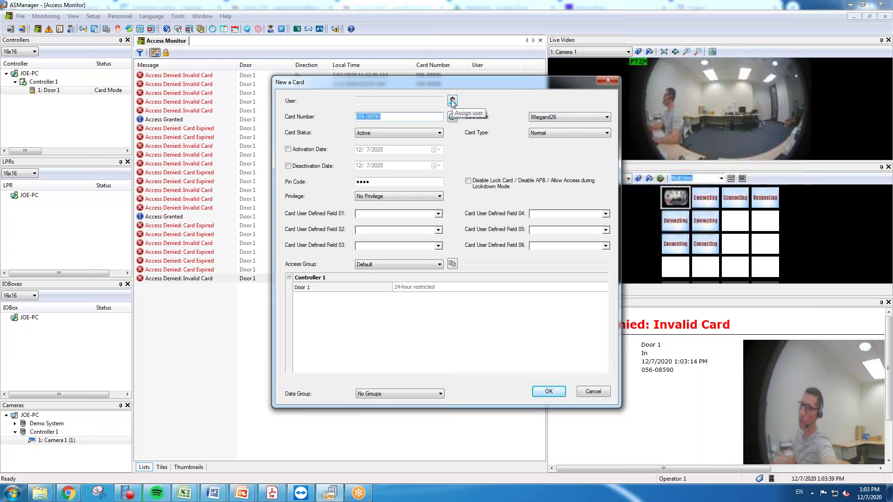
pyautogui.click(452, 101)
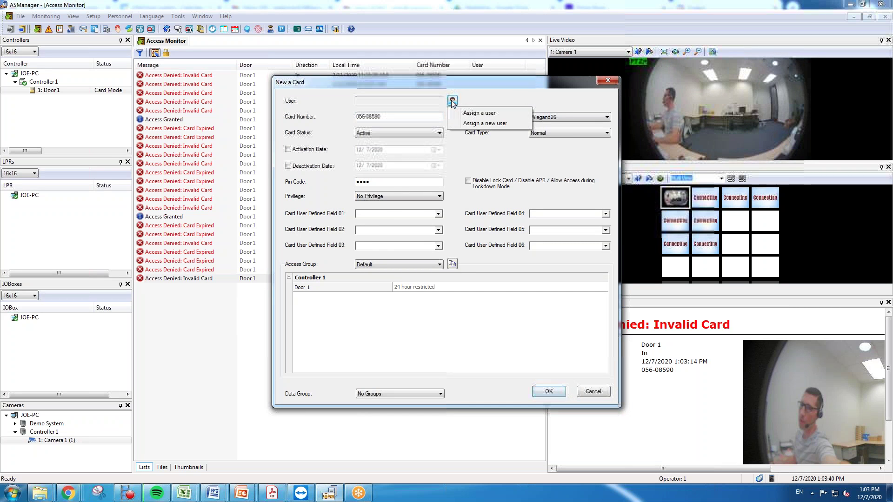
# Assign a new user with the cardholder's first and last name, first-name-first display, gender Male.
pyautogui.click(469, 124)
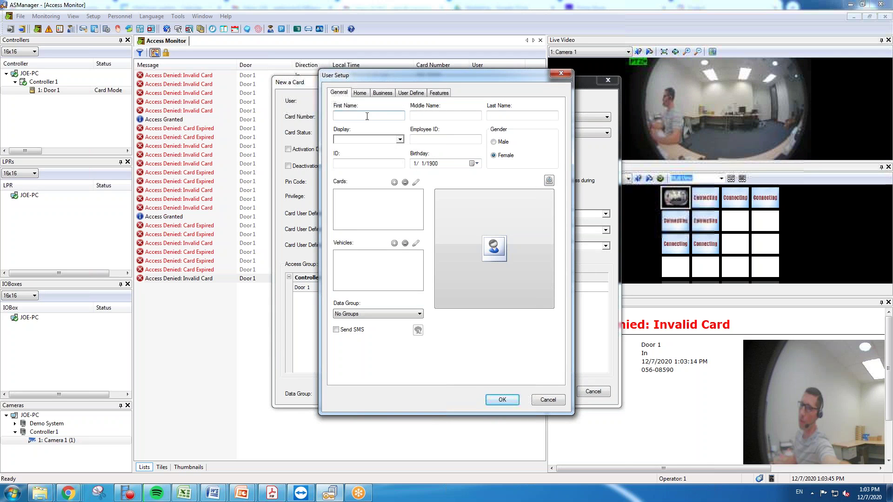
pyautogui.press('Tab')
pyautogui.press('Tab')
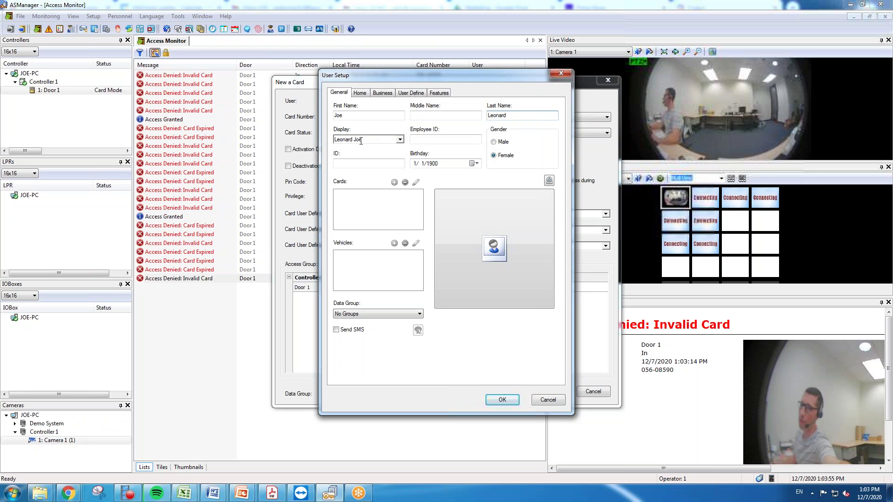
pyautogui.click(399, 139)
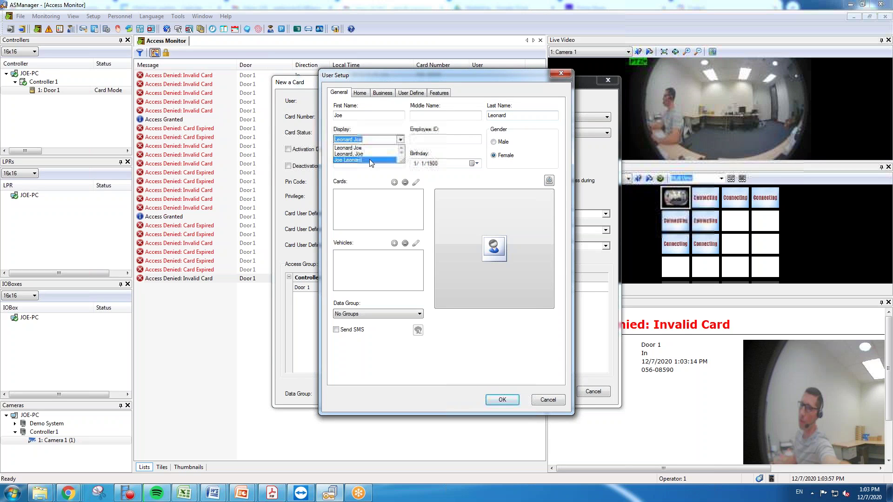
pyautogui.click(370, 160)
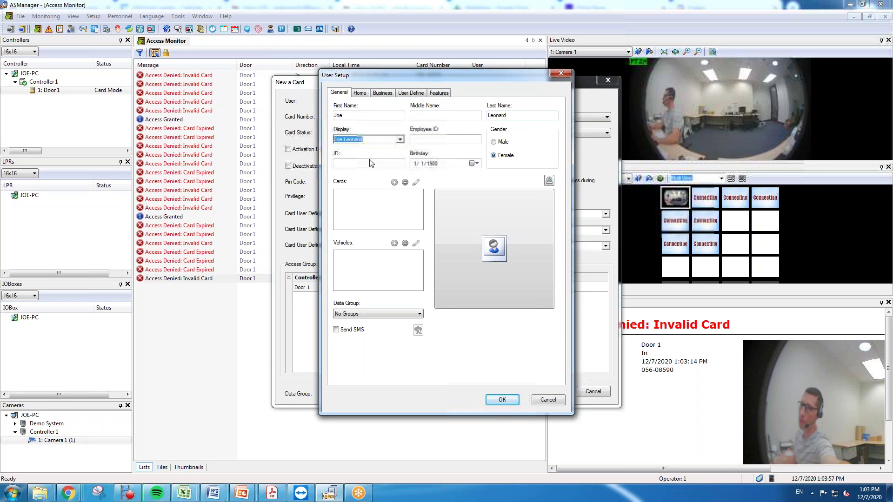
pyautogui.click(496, 144)
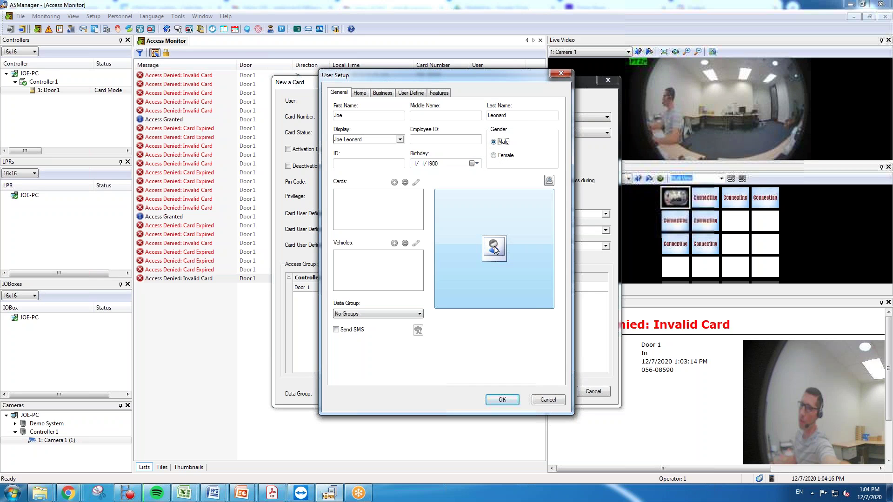
pyautogui.click(495, 249)
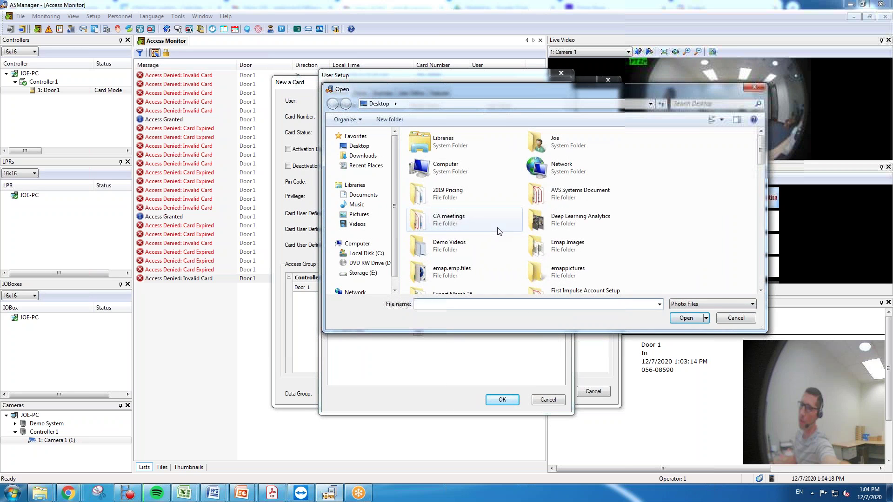
# Load the Headshot 1 photo into the profile and save the new user to the card.
pyautogui.scroll(-10, 502, 218)
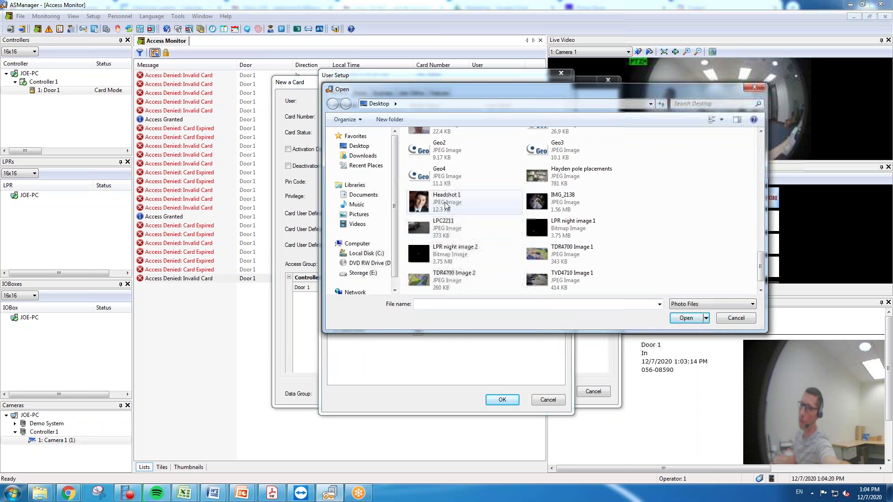
pyautogui.click(444, 202)
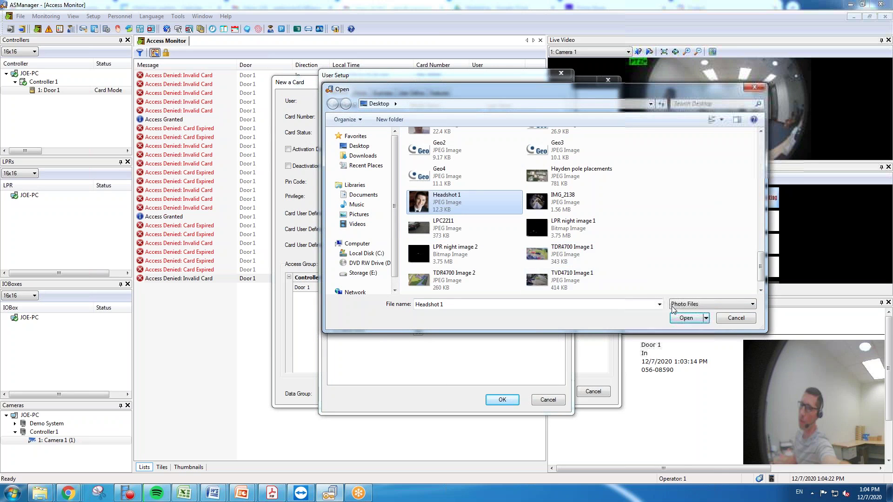
pyautogui.click(685, 318)
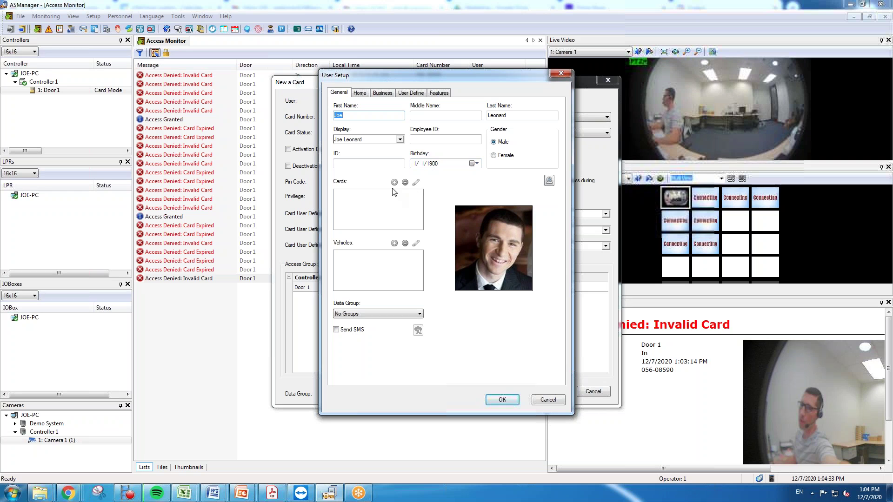
pyautogui.click(501, 400)
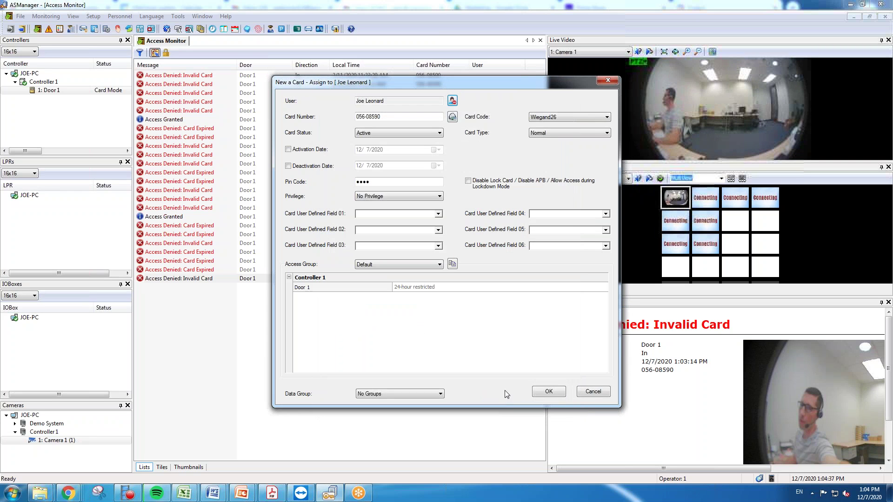
# Enable an activation date, place the card in Employees 2, and save it.
pyautogui.click(288, 149)
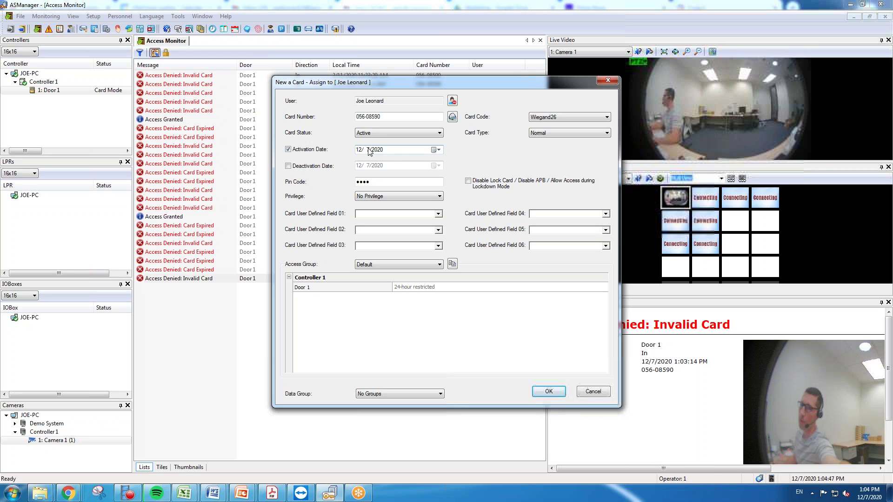
pyautogui.click(433, 266)
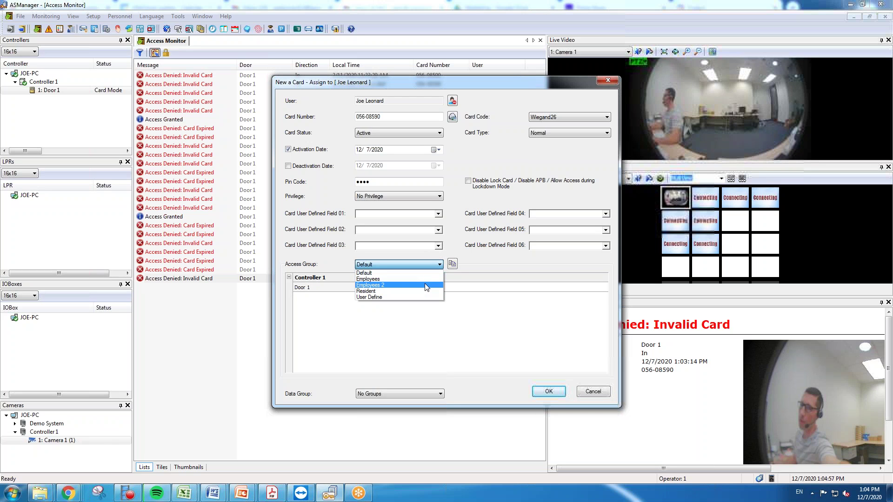
pyautogui.click(425, 285)
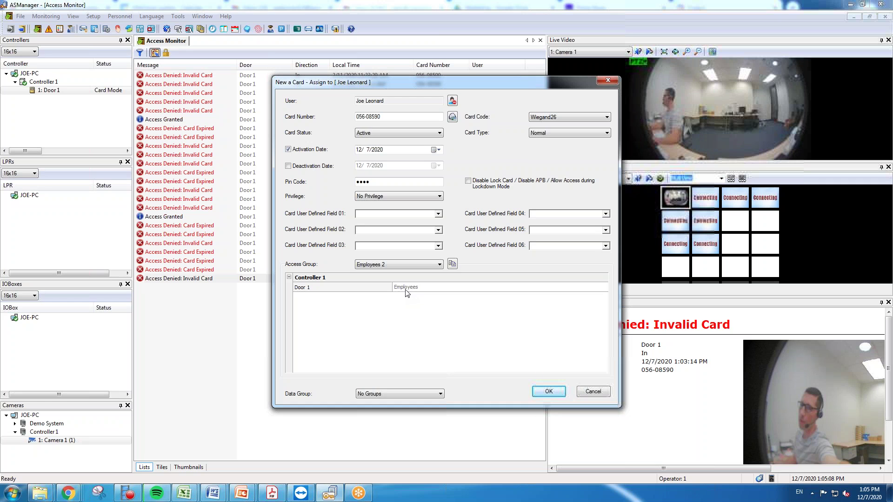
pyautogui.click(548, 392)
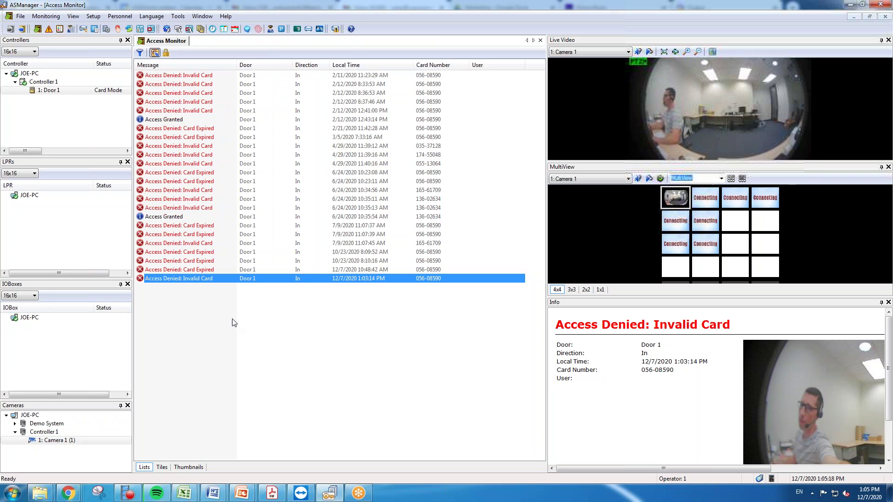
# From the Users list, start a new Male user with first and last name, adding a new card.
pyautogui.click(93, 17)
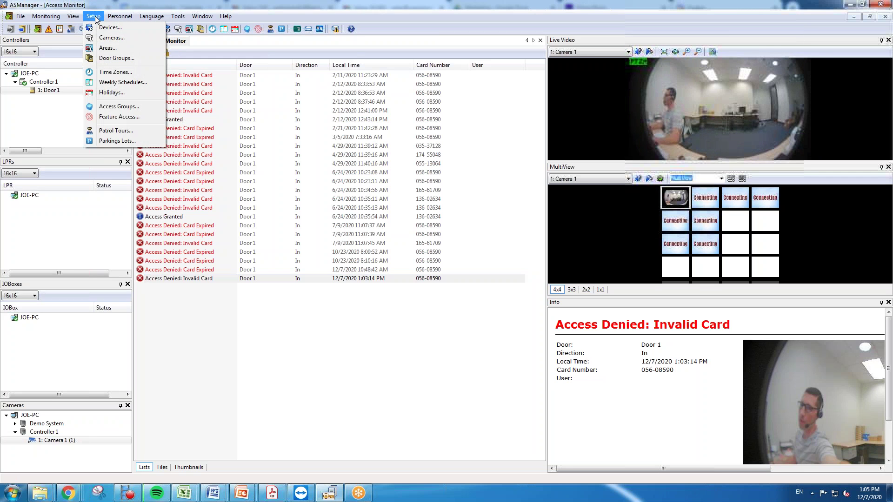
pyautogui.moveTo(112, 18)
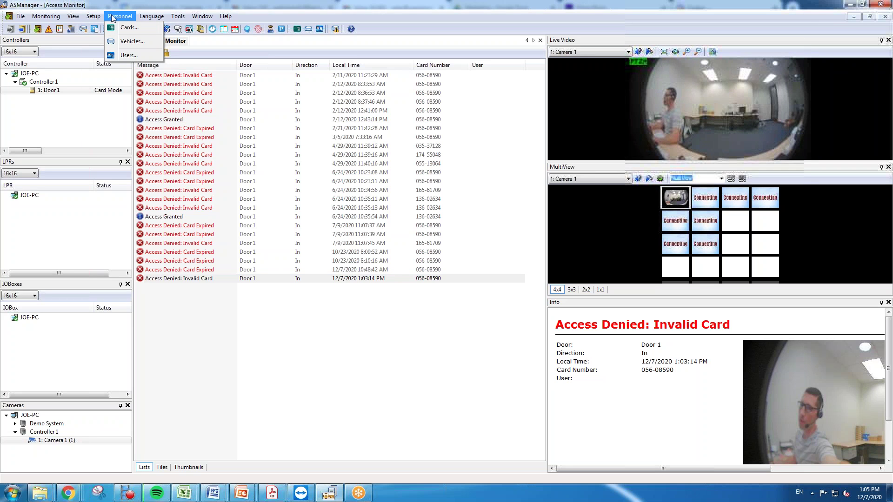
pyautogui.click(129, 54)
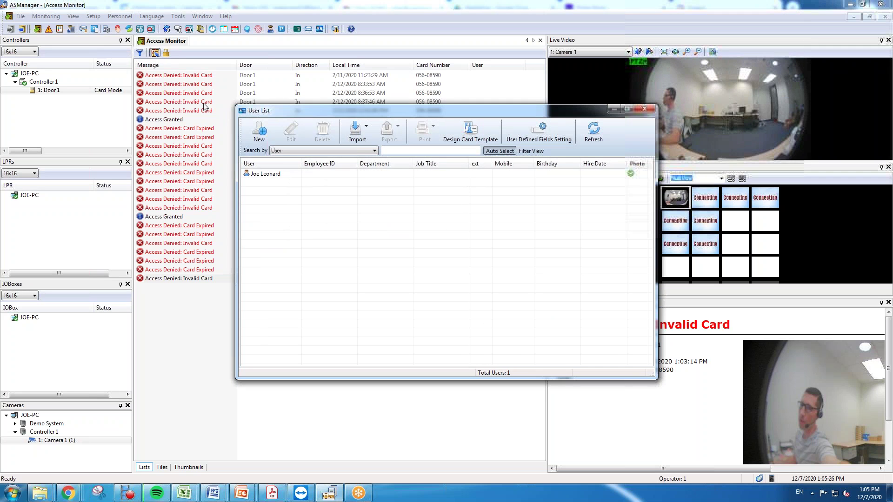
pyautogui.click(259, 134)
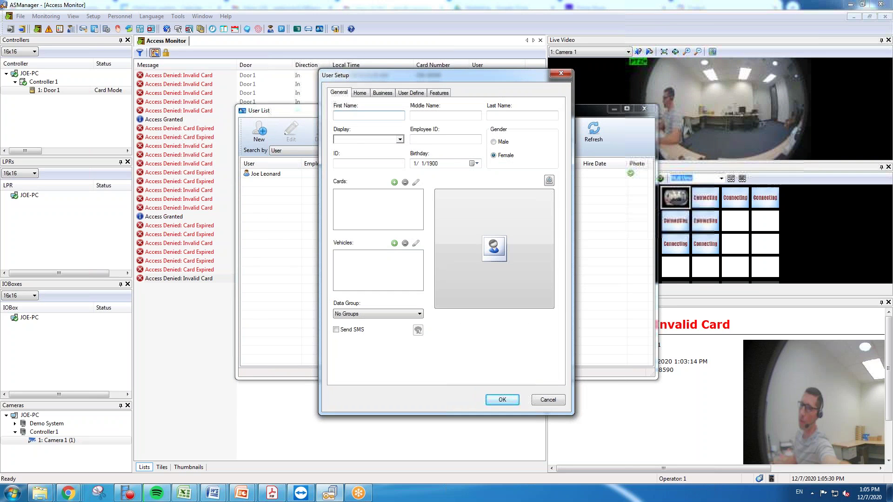
pyautogui.write('Joe')
pyautogui.press('Tab')
pyautogui.press('Tab')
pyautogui.write('Sm')
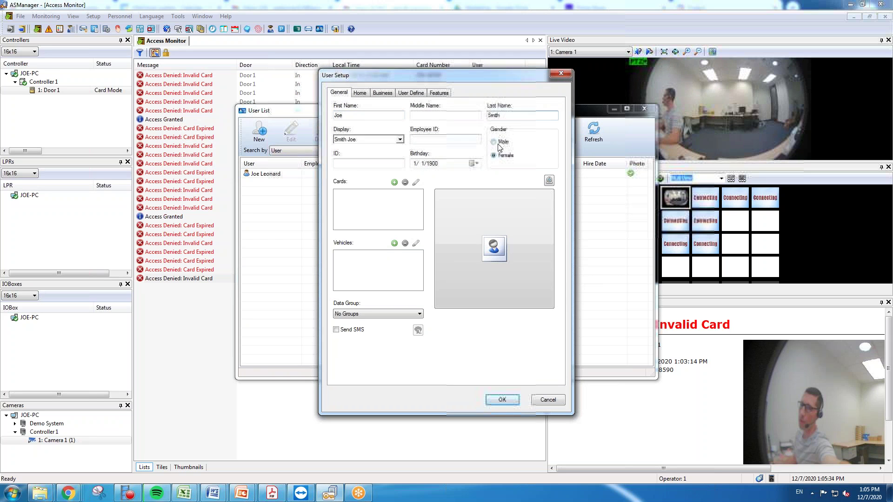
pyautogui.click(502, 142)
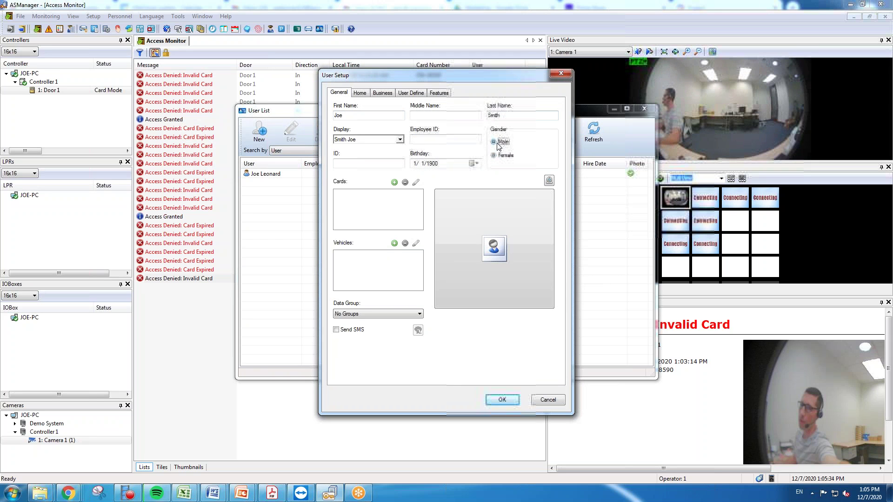
pyautogui.click(394, 183)
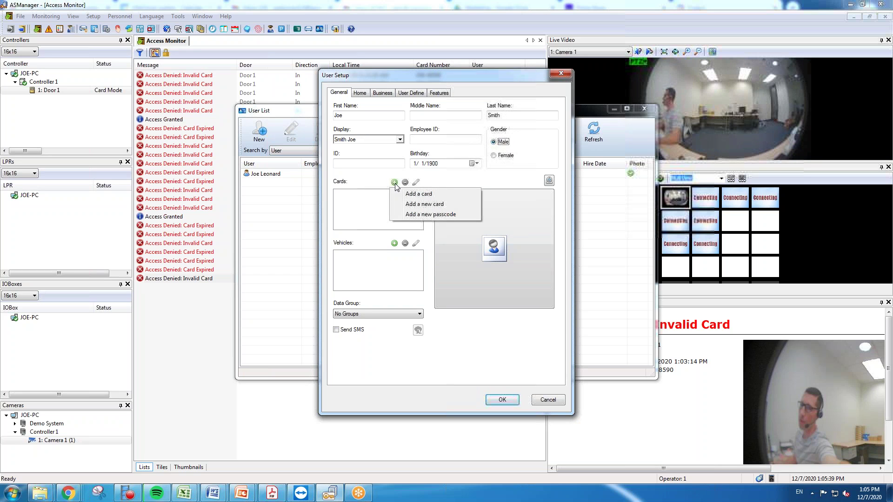
pyautogui.click(441, 205)
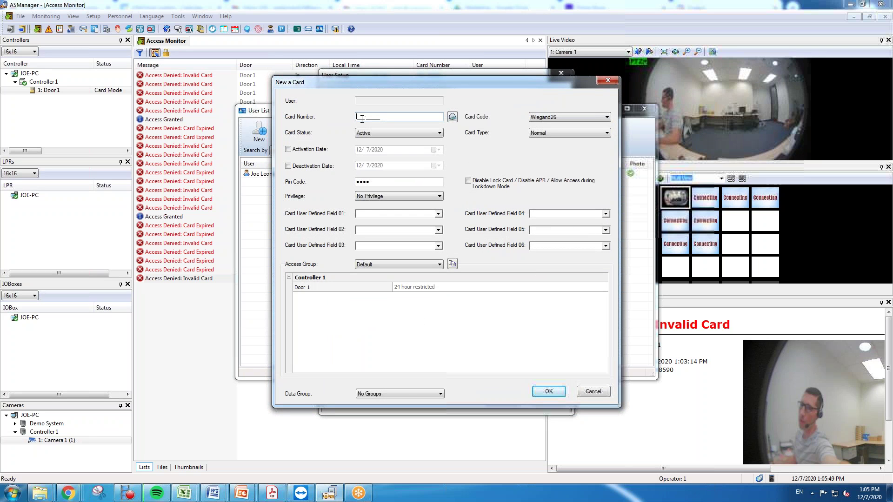
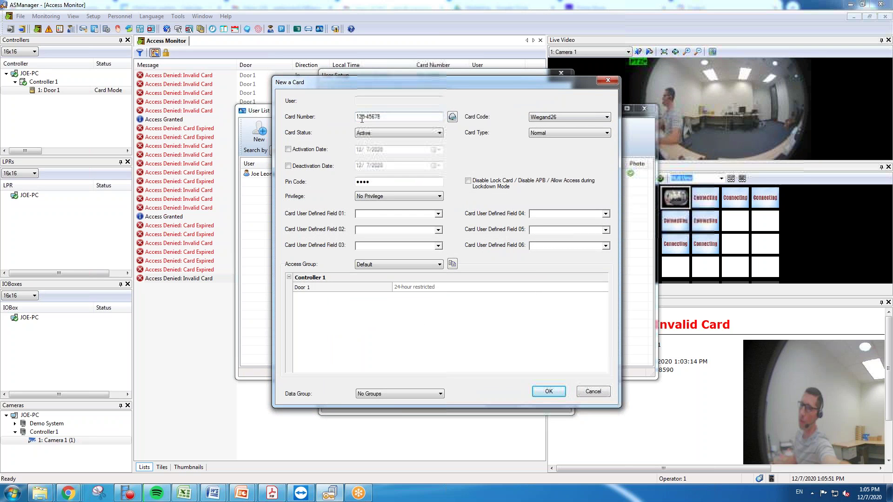
# Enter the card number, enable an activation date, choose Employees 2, and save the card.
pyautogui.click(288, 149)
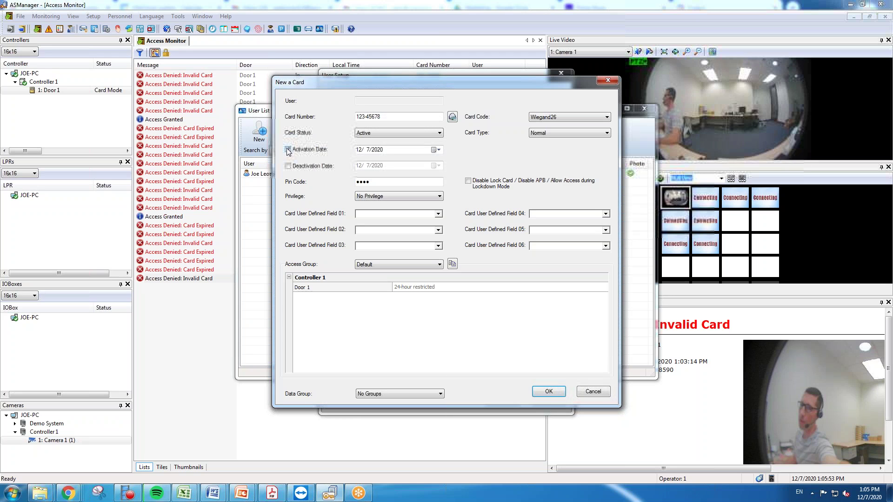
pyautogui.click(432, 265)
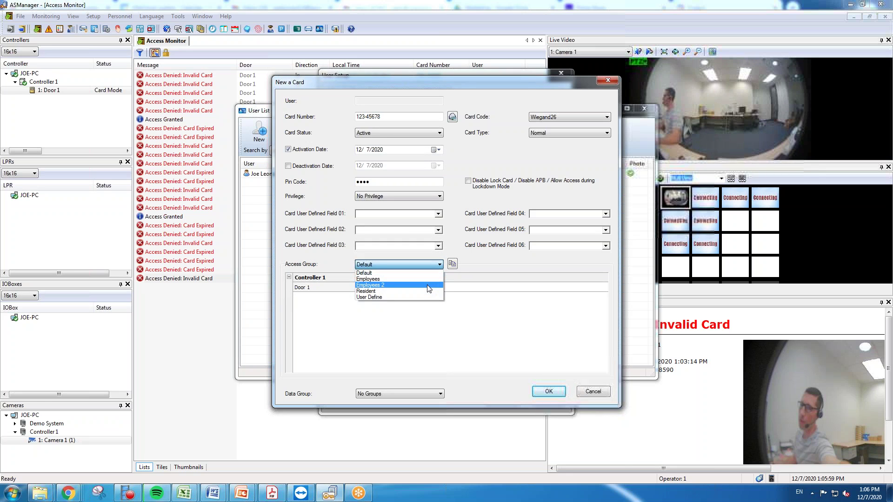
pyautogui.click(427, 285)
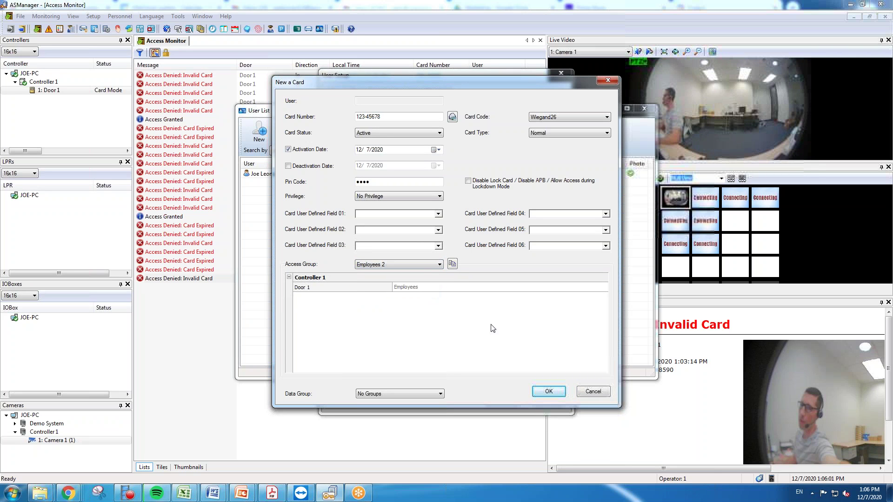
pyautogui.click(549, 391)
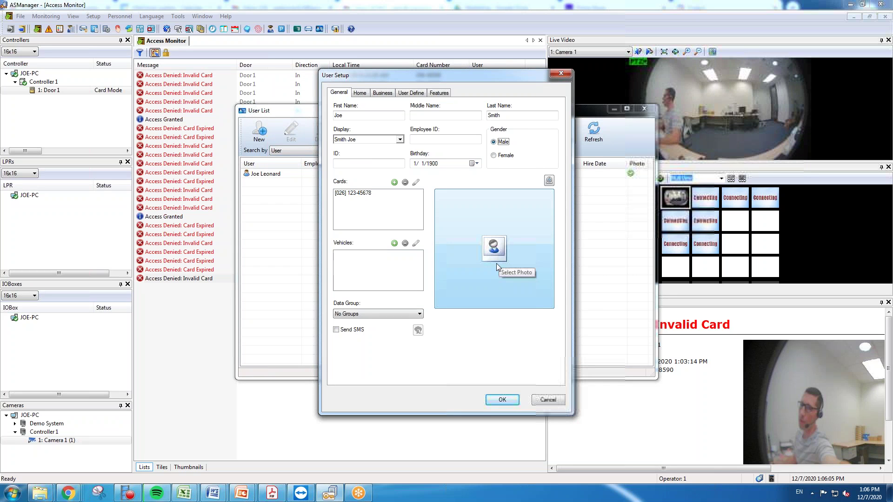
# Save the new user record and close the User List window.
pyautogui.click(499, 399)
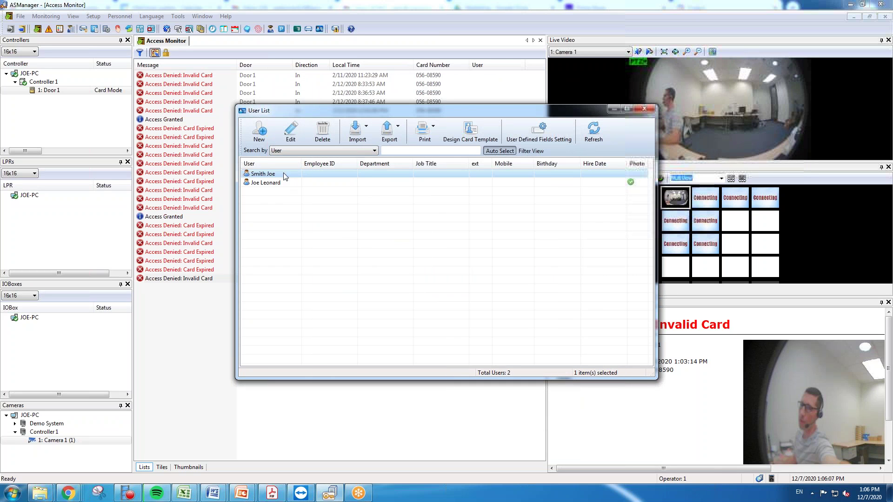
pyautogui.click(648, 109)
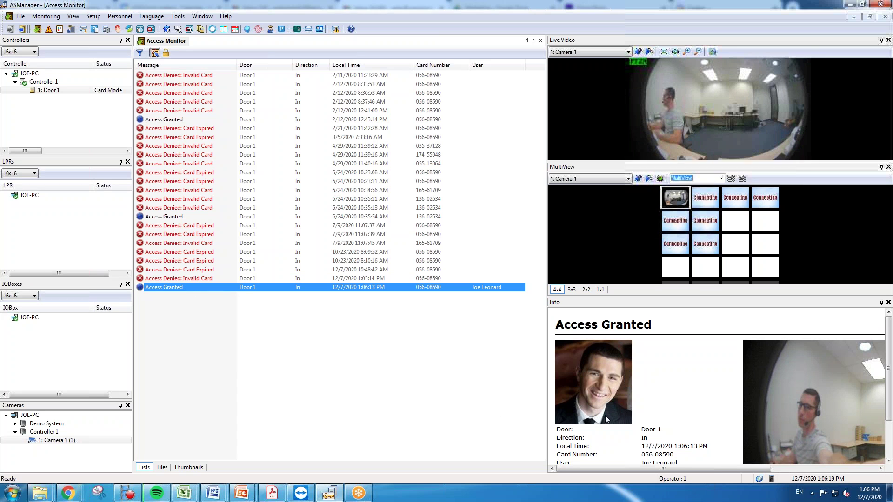
pyautogui.moveTo(638, 469); pyautogui.dragTo(709, 470)
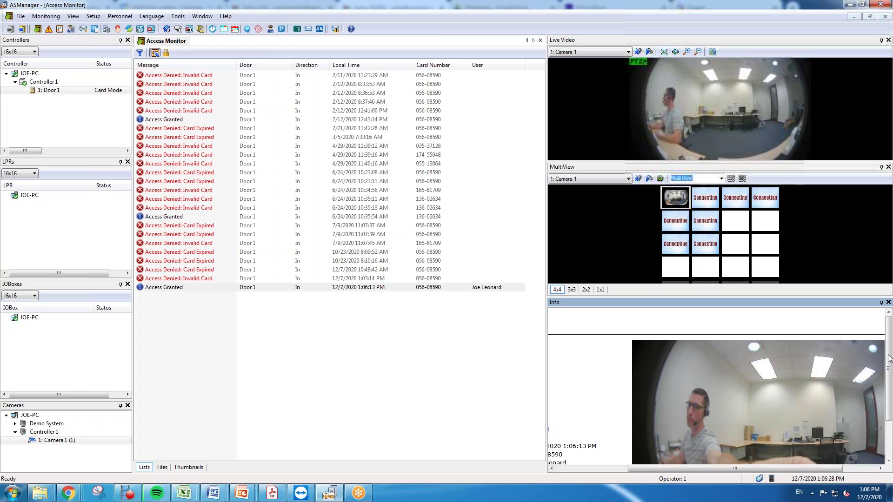
pyautogui.moveTo(888, 360); pyautogui.dragTo(888, 379)
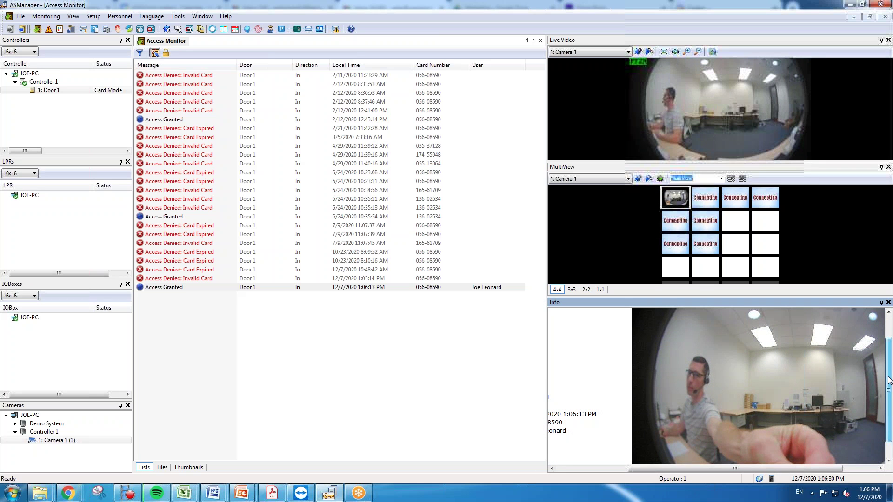
pyautogui.moveTo(766, 471); pyautogui.dragTo(694, 470)
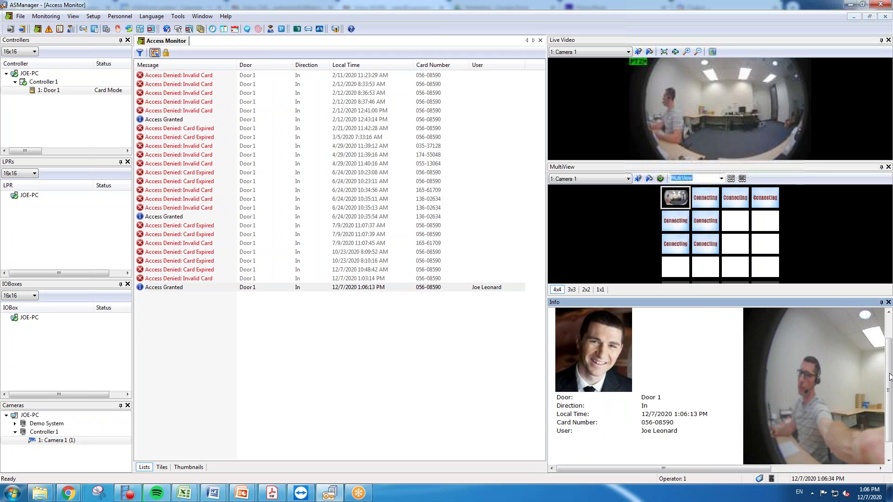
pyautogui.moveTo(889, 388); pyautogui.dragTo(886, 342)
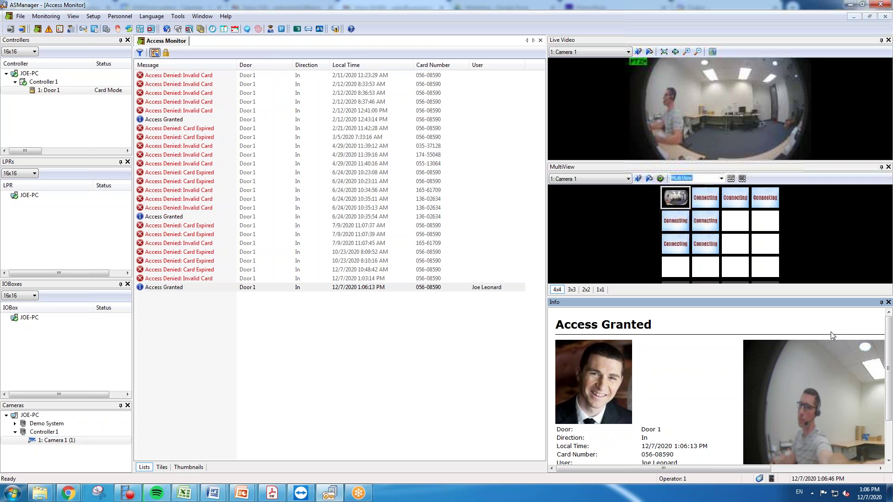
pyautogui.click(698, 16)
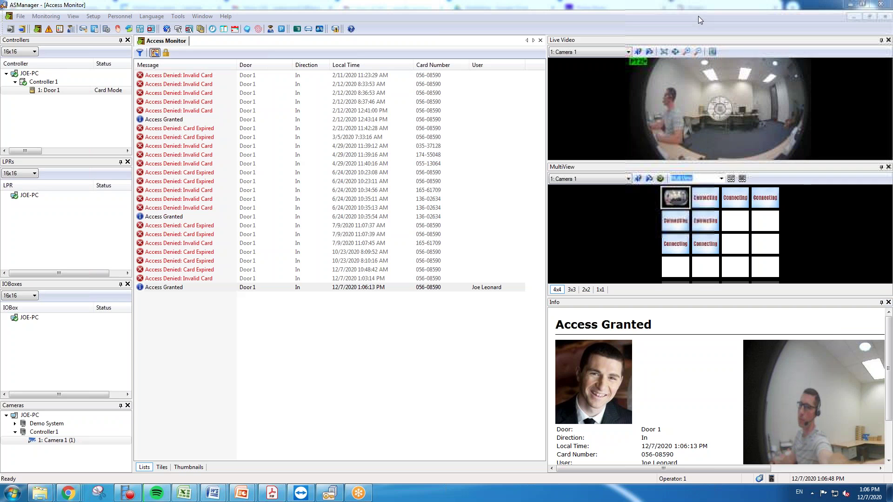